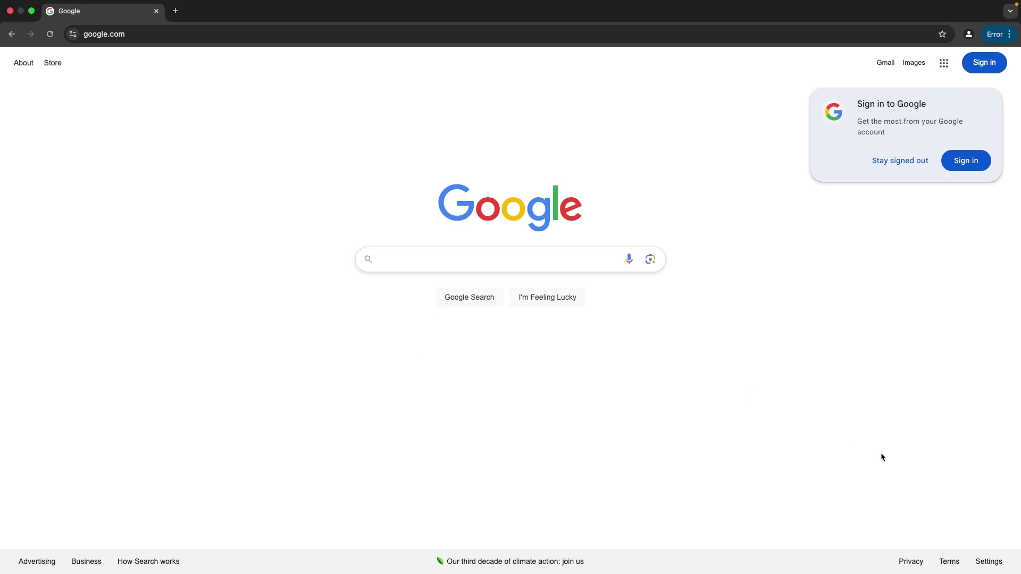
- In Search settings' Language & region, set the results region to United States and confirm
left_click(987, 564)
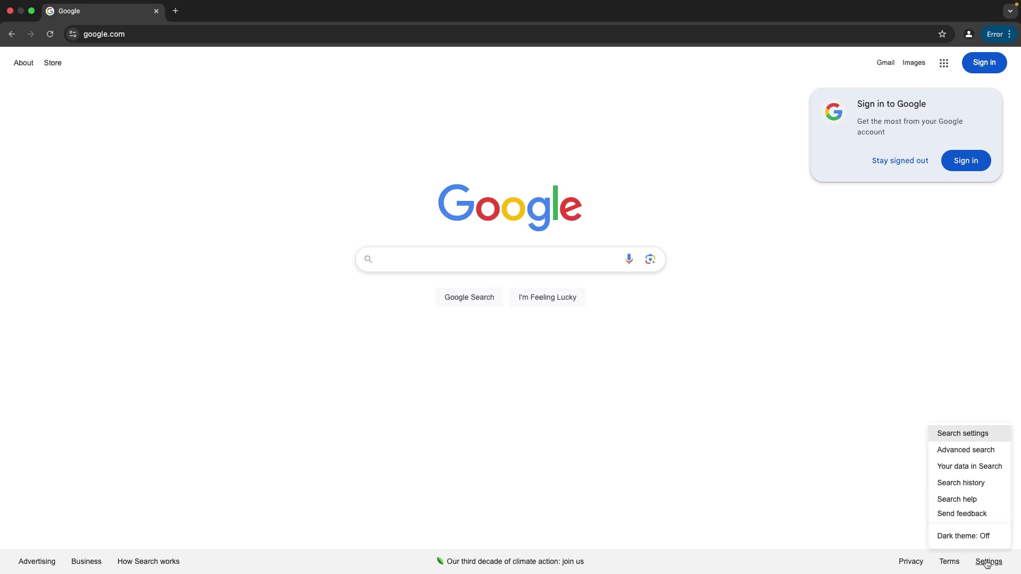
left_click(955, 434)
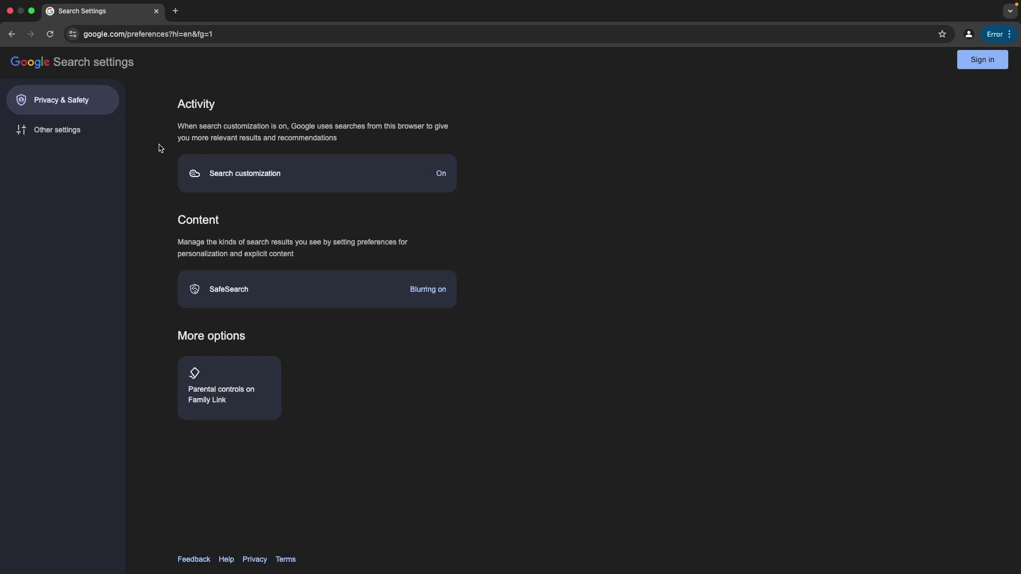
left_click(76, 132)
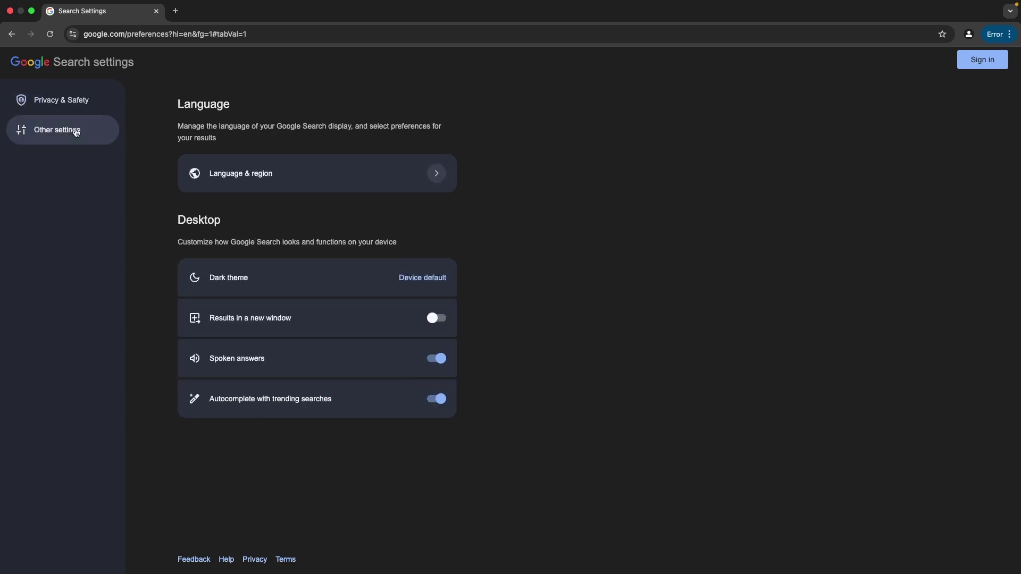
left_click(221, 174)
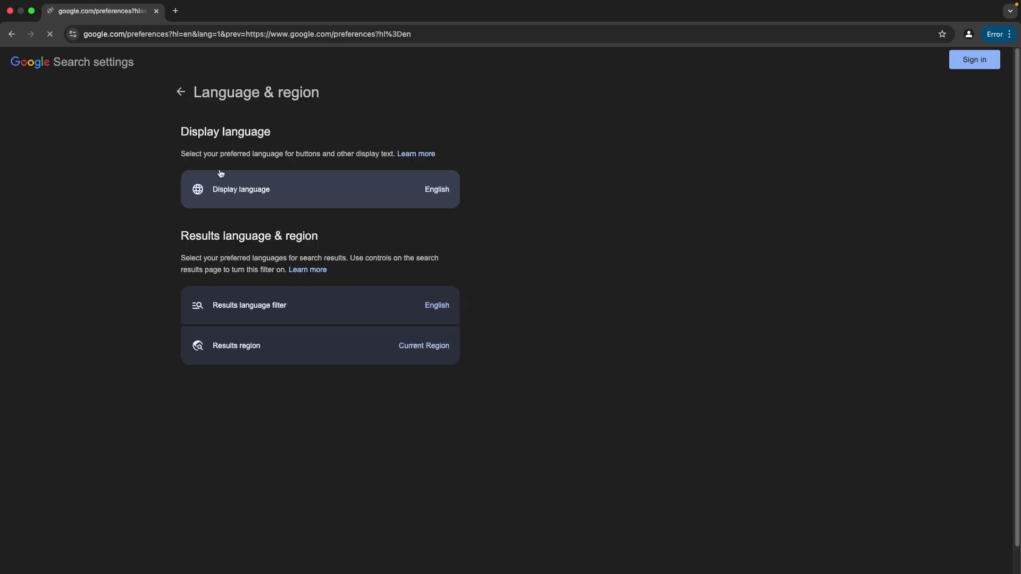
left_click(252, 347)
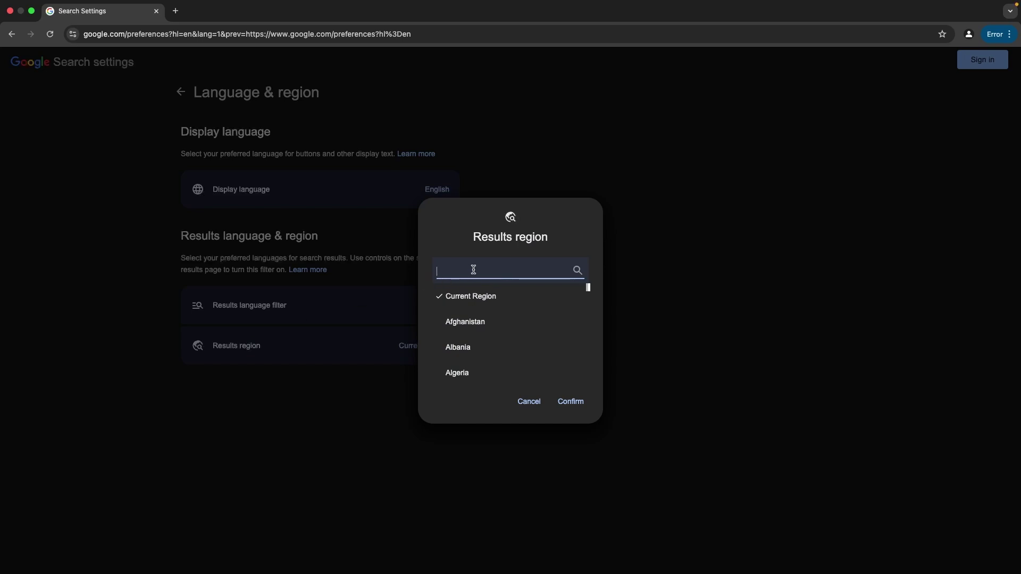
type("united t")
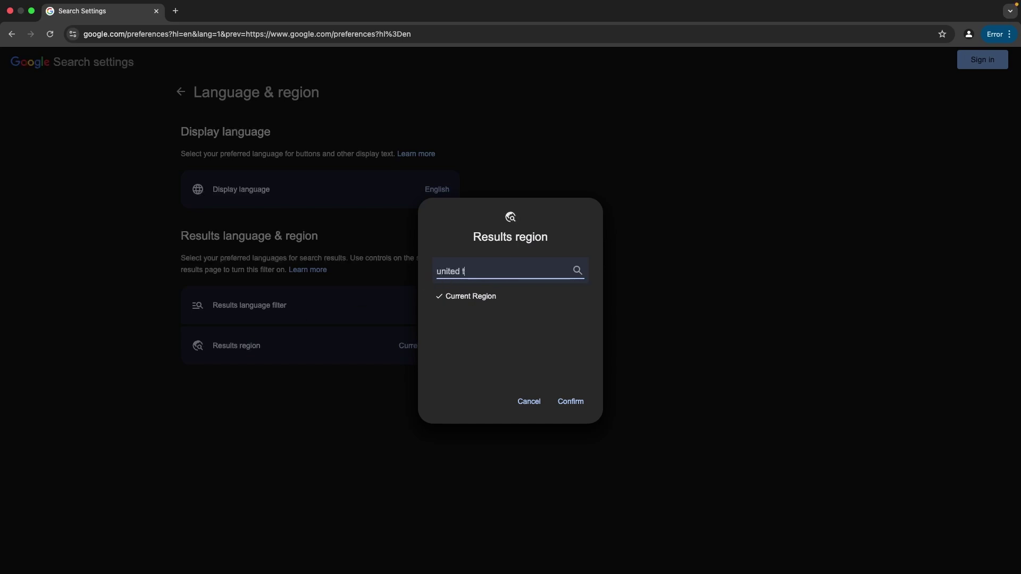
key("BackSpace")
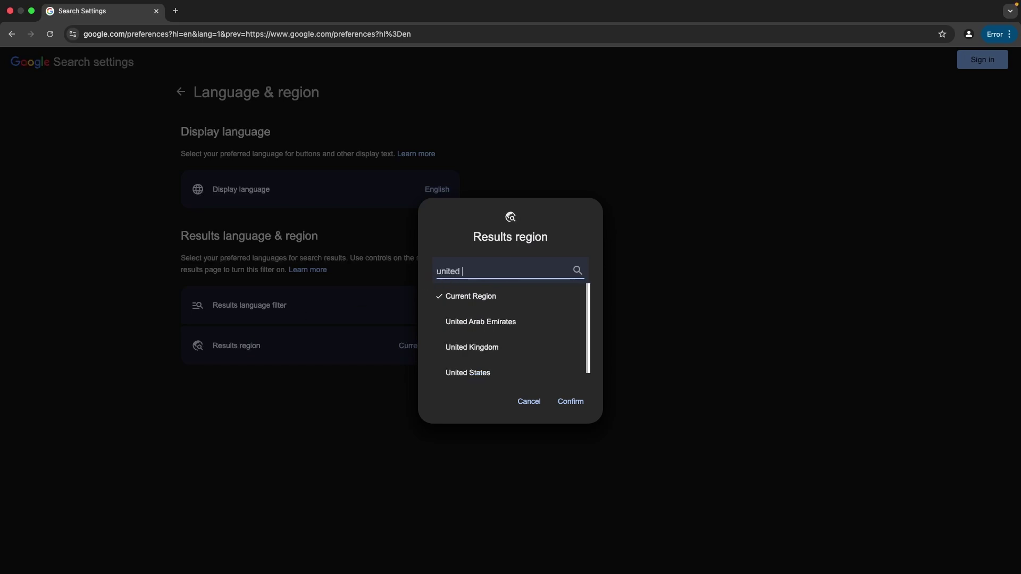
type("states")
left_click(470, 329)
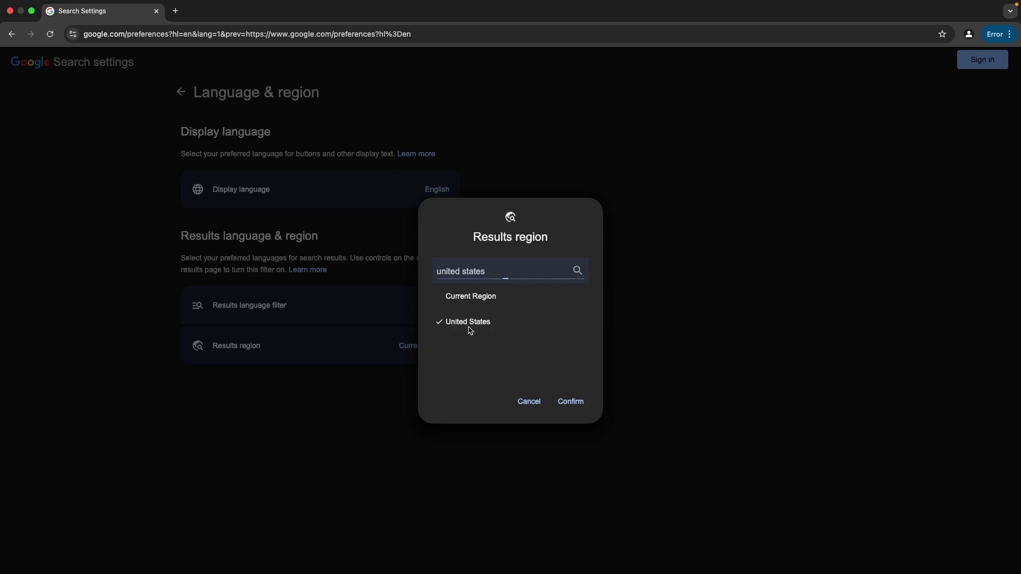
left_click(570, 403)
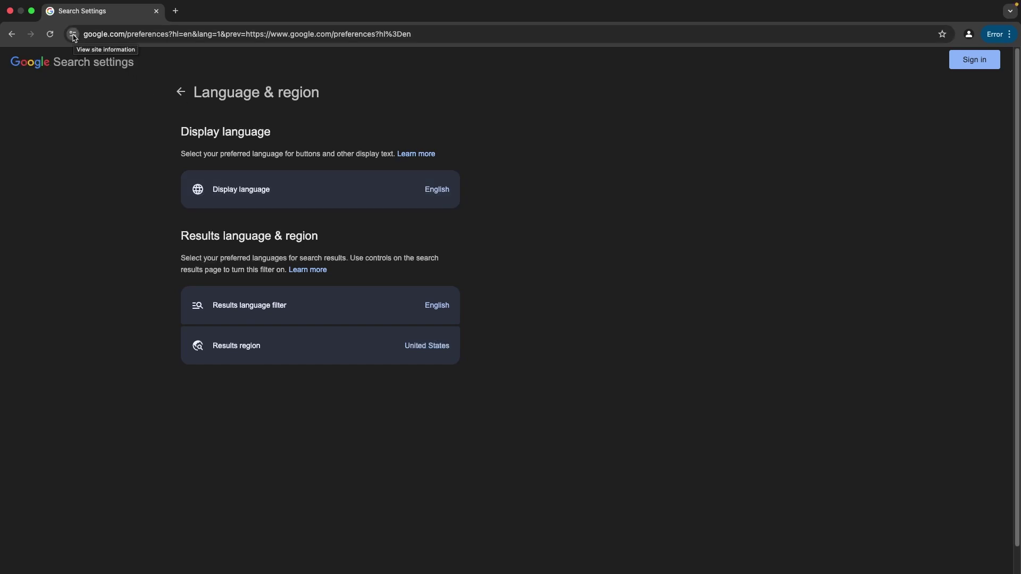
- Open google.com's site settings from the site-info popup and set Location to Allow
left_click(73, 35)
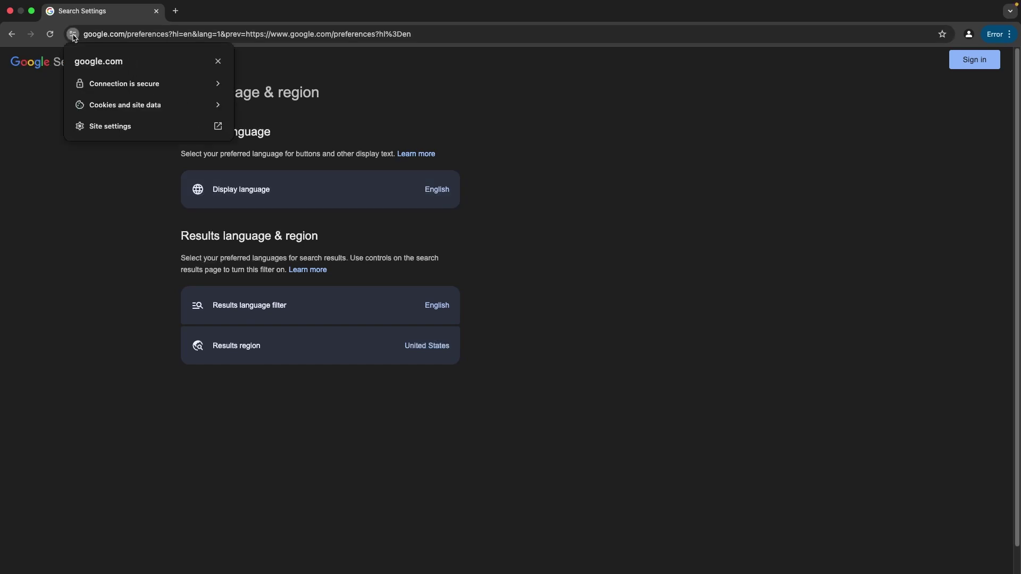
left_click(111, 125)
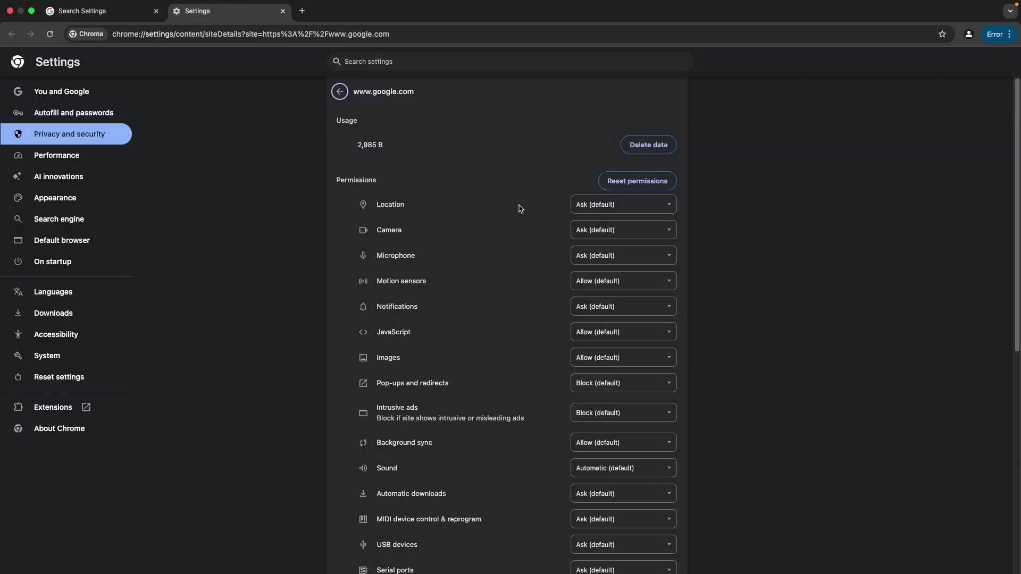
left_click(591, 210)
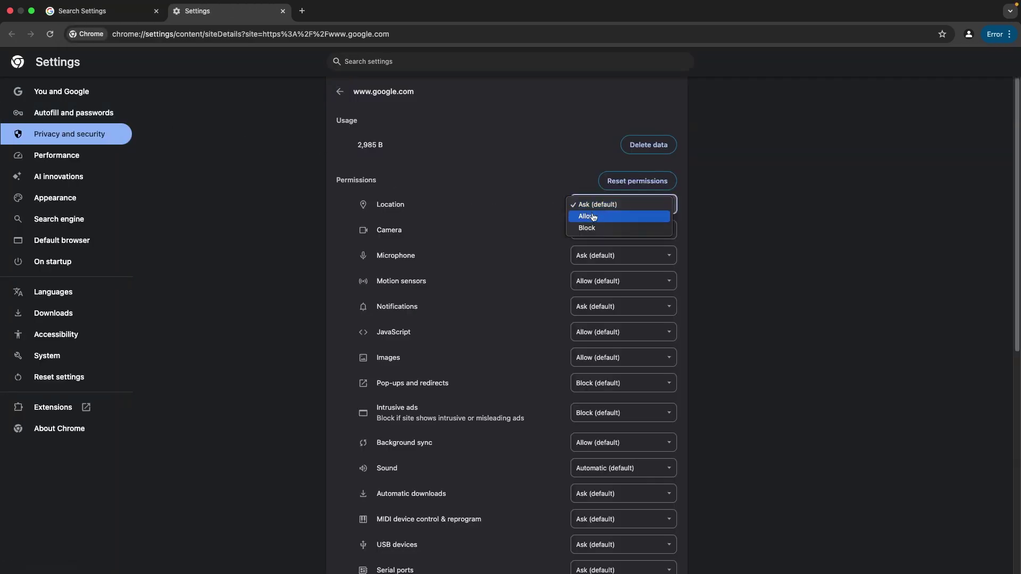
left_click(594, 216)
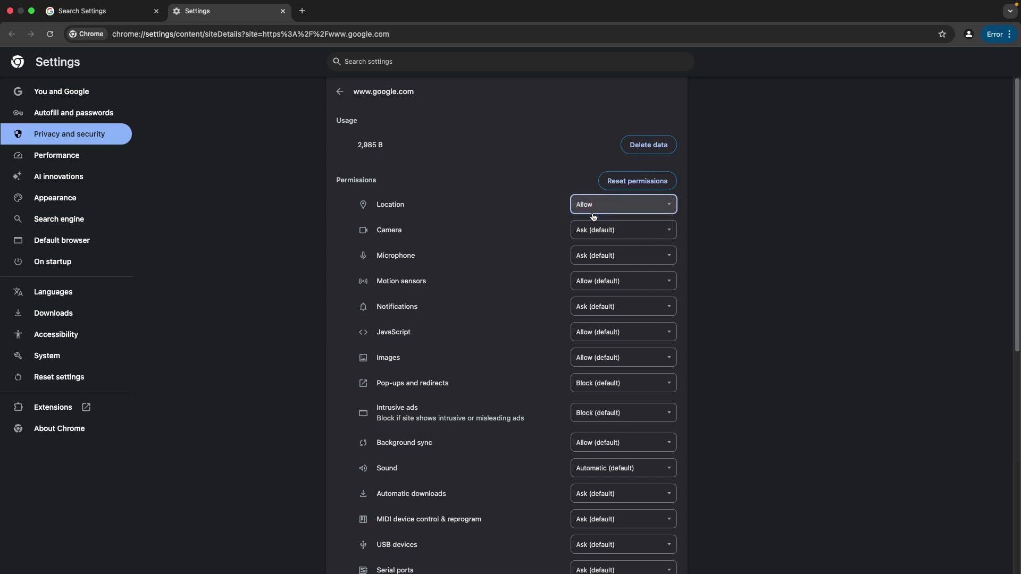
- Delete all stored site data for google.com through its site settings
left_click(127, 13)
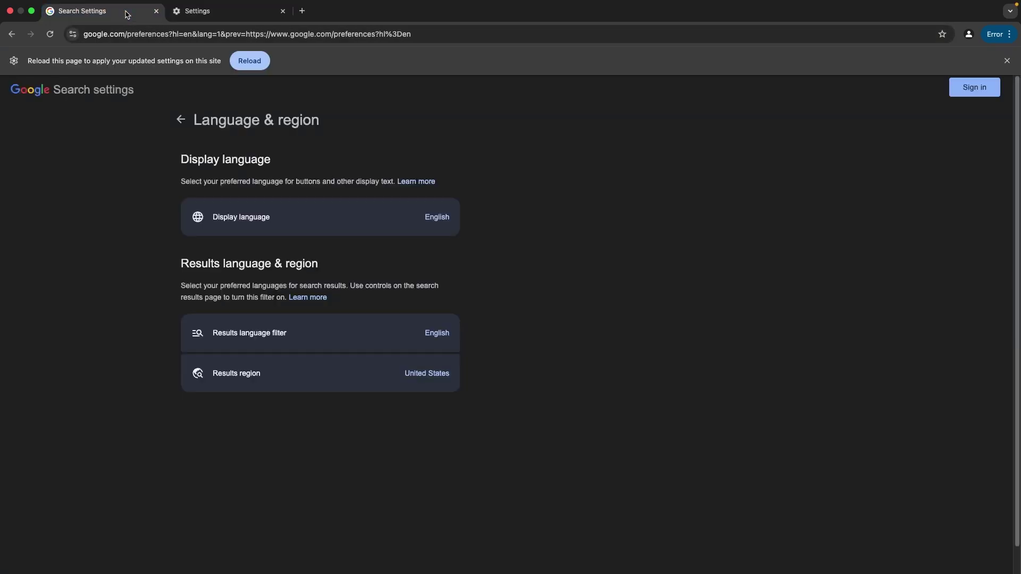
left_click(73, 35)
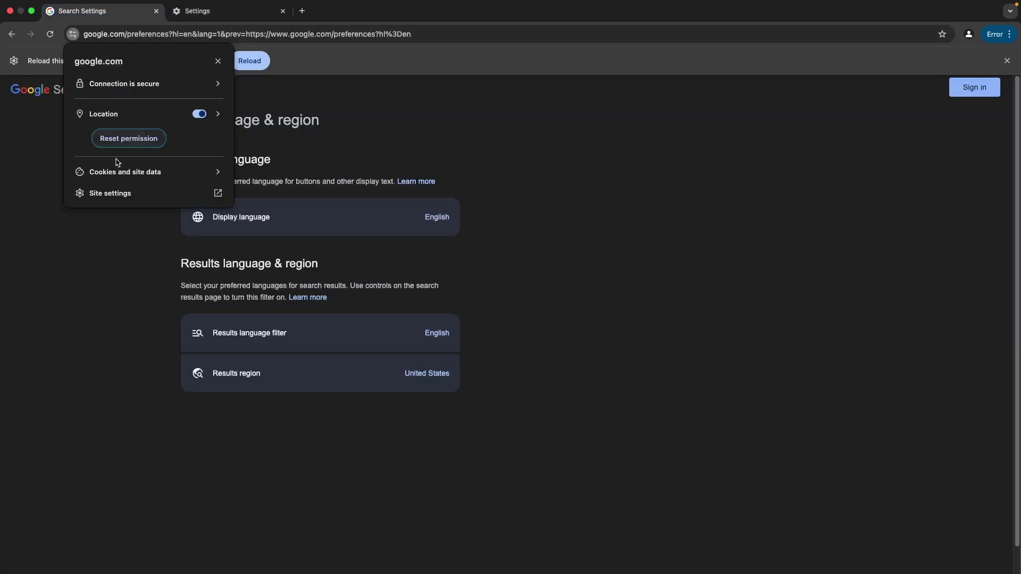
left_click(111, 194)
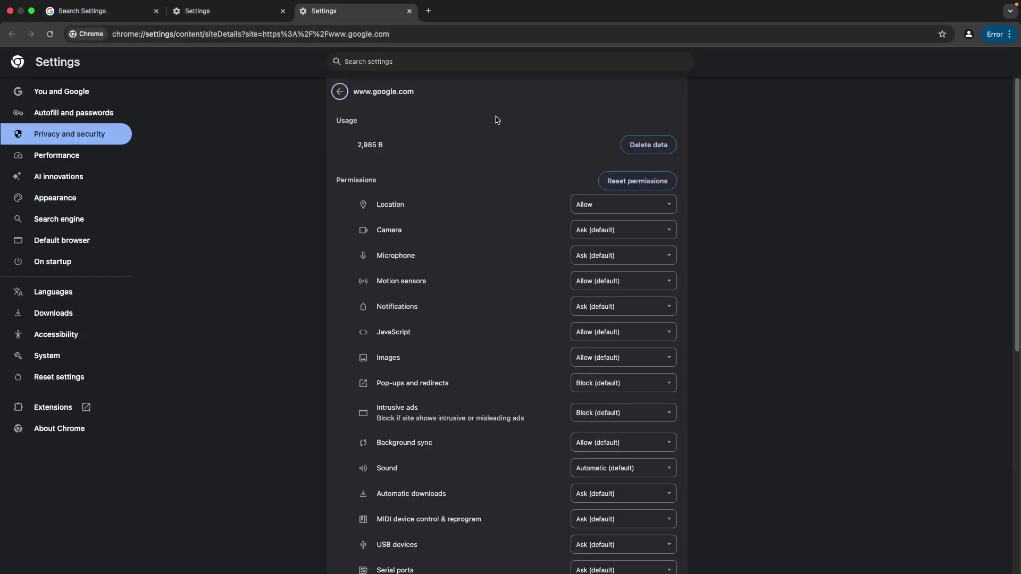
left_click(651, 146)
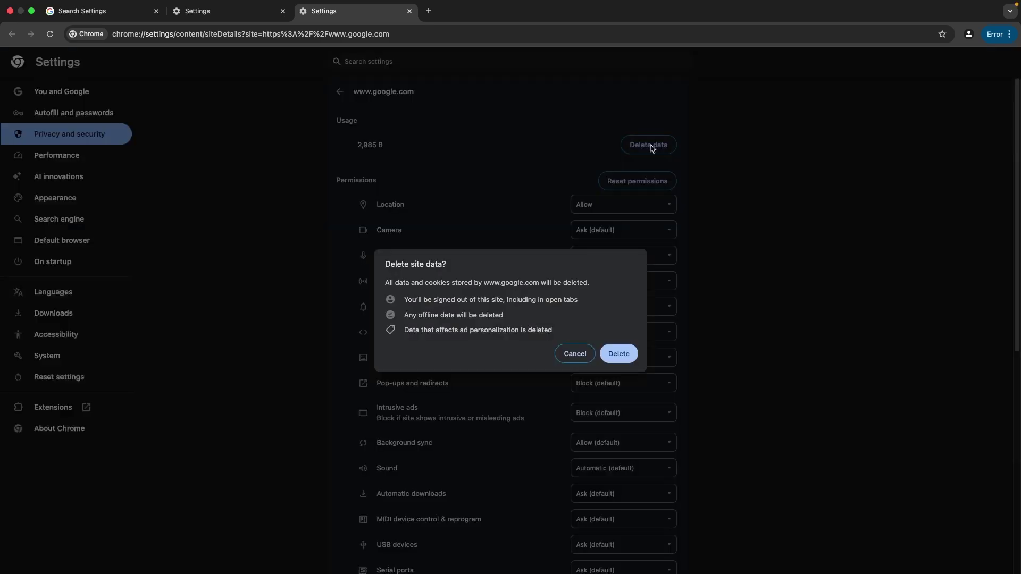
left_click(618, 354)
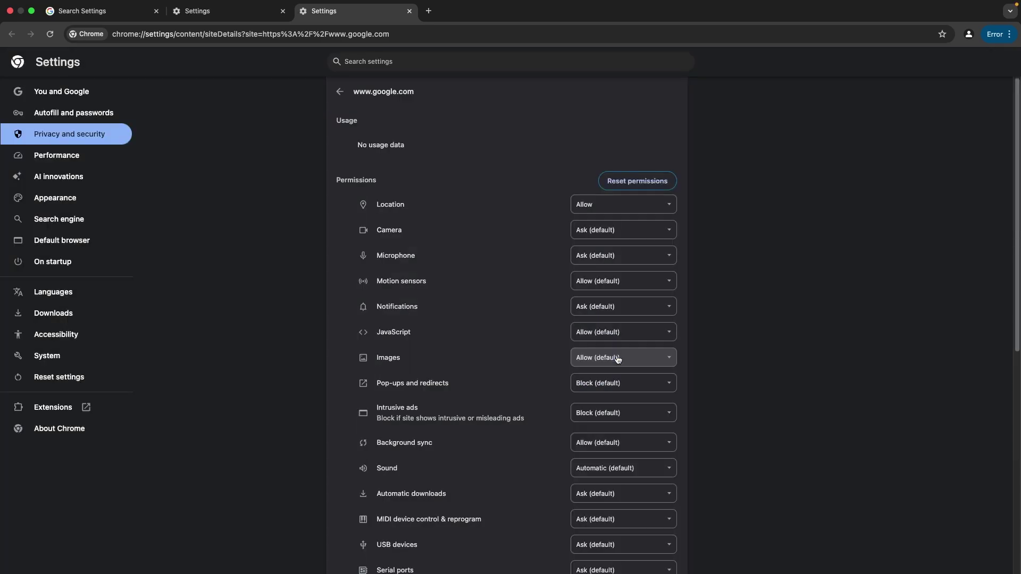
left_click(98, 13)
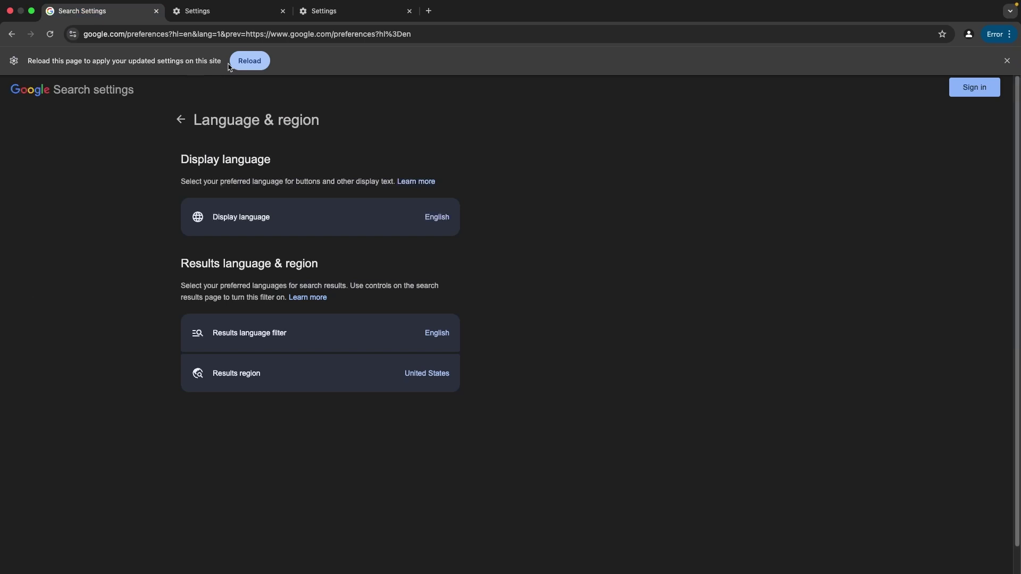
- Reload the settings page to apply changes, then load the plain google.com home page
left_click(248, 62)
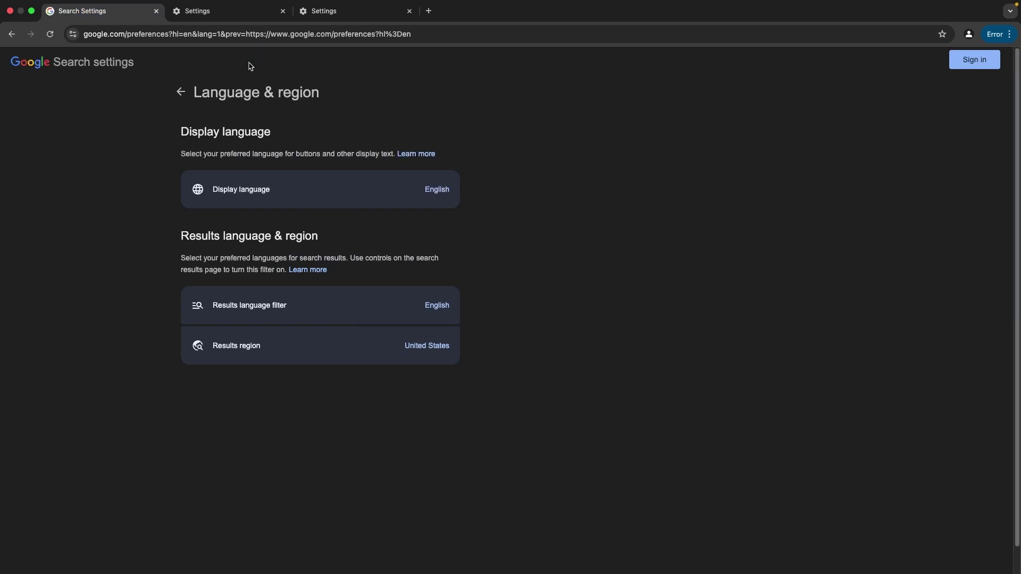
left_click_drag(126, 37, 420, 40)
key("BackSpace")
key("Return")
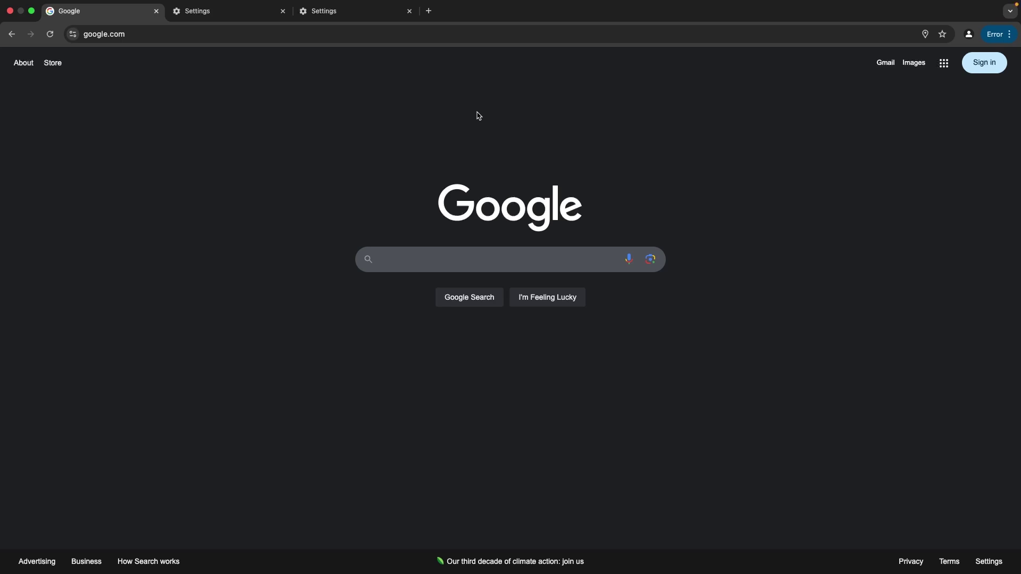
- Search Google for 'what is my ip' and look over the results
left_click(376, 39)
type("what i")
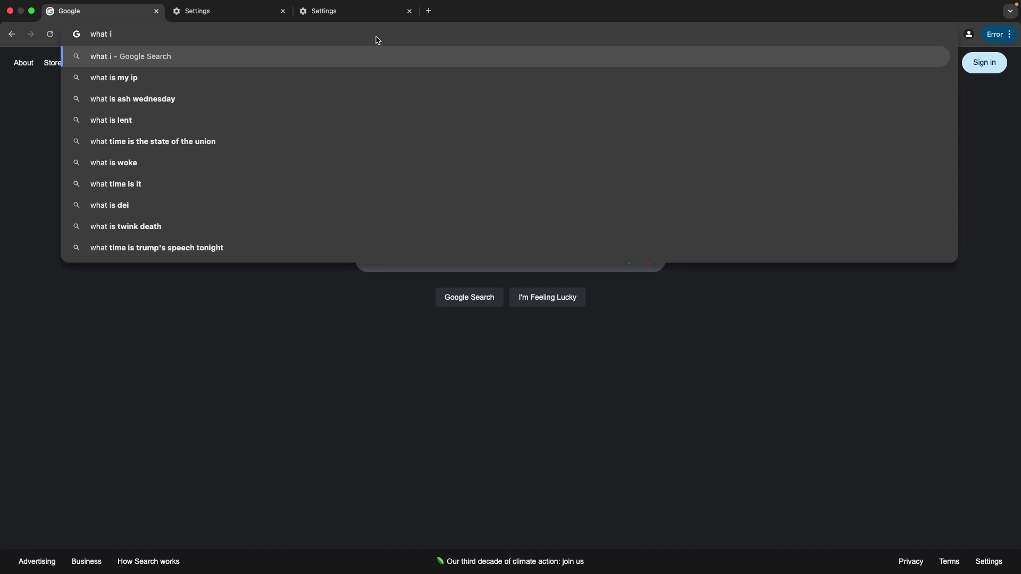
type("s my ip")
key("Return")
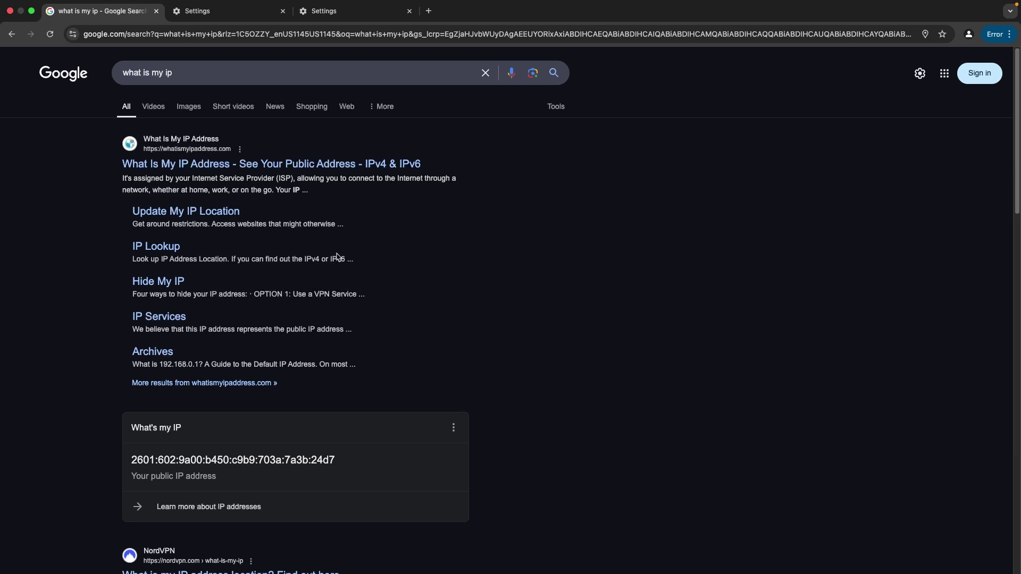
scroll(303, 253, "down", 2)
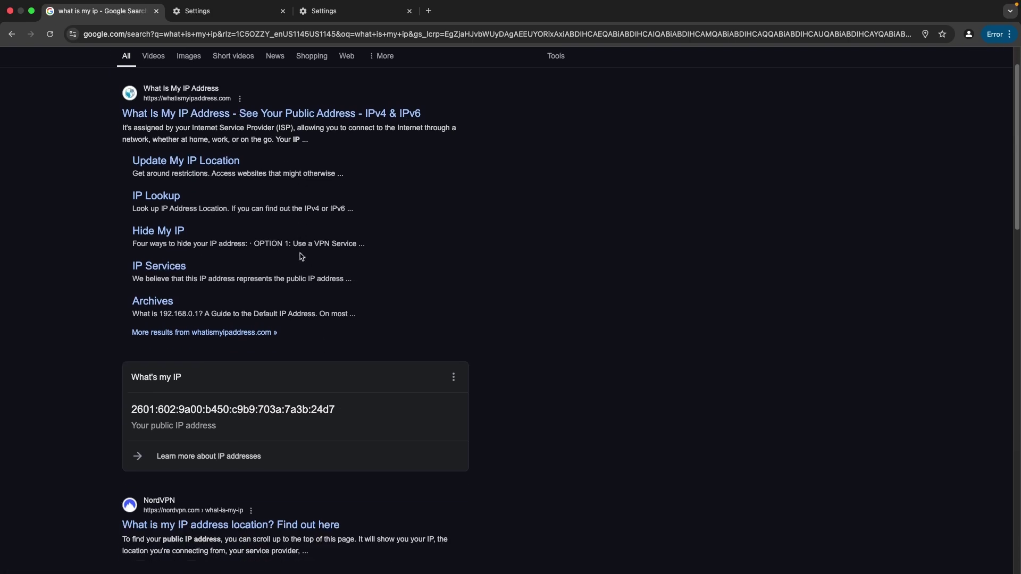
scroll(300, 256, "up", 2)
- Open the whatismyipaddress.com result and select the displayed IPv4 address
left_click(249, 162)
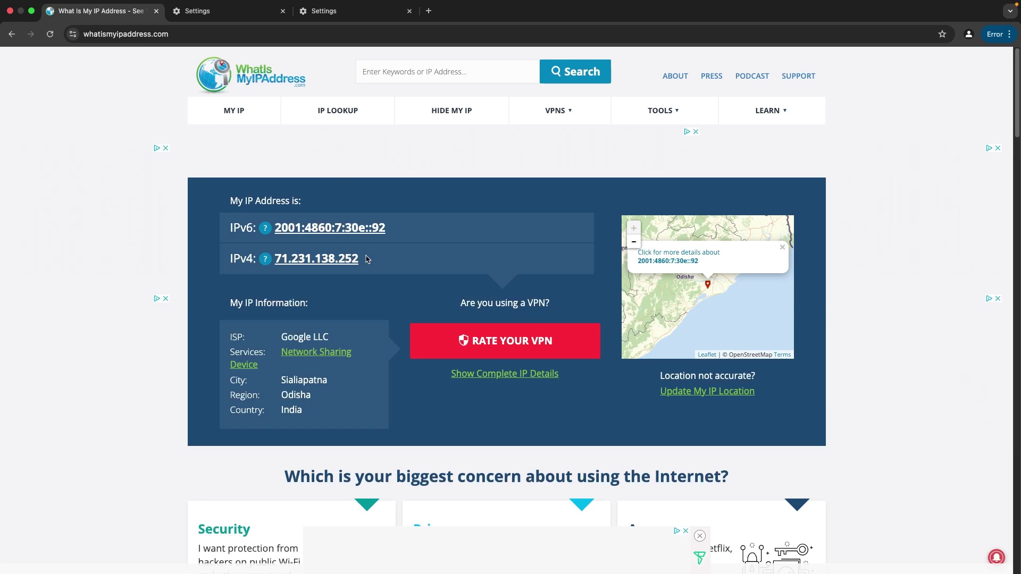
left_click_drag(367, 259, 294, 263)
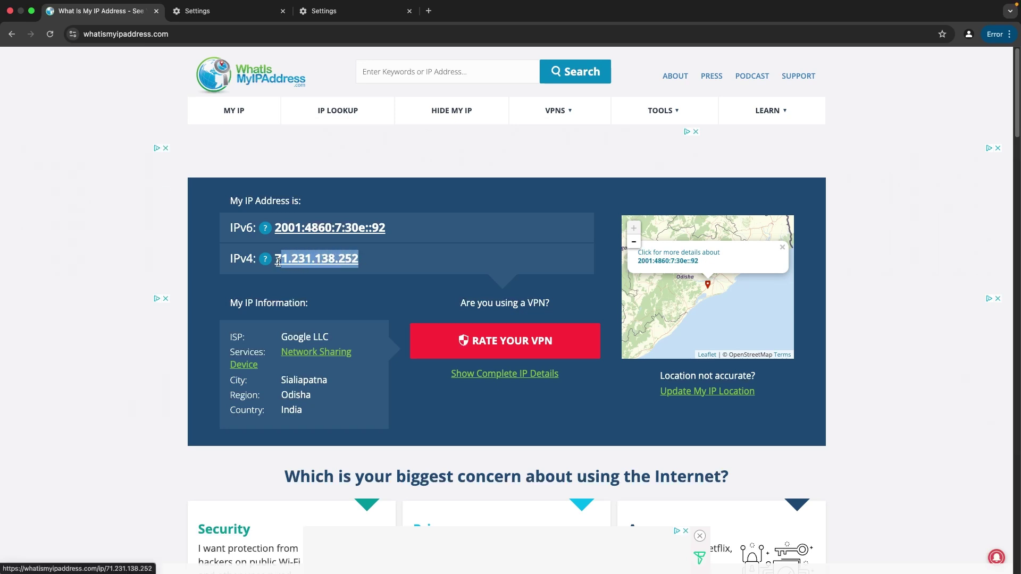
left_click_drag(278, 261, 275, 260)
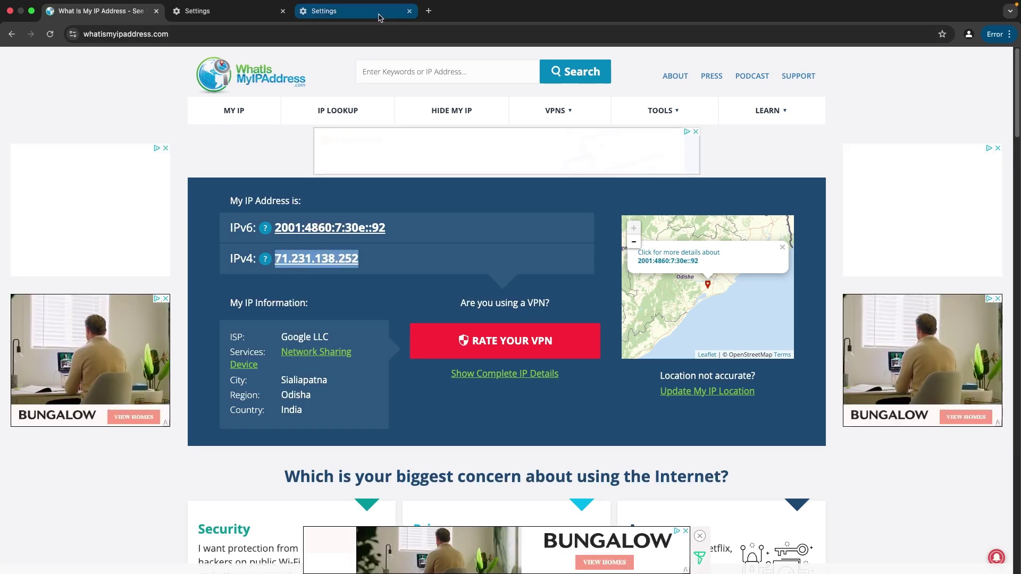
left_click(381, 18)
- Search for 'gogole report ip address' from the address bar
left_click(390, 32)
type("re")
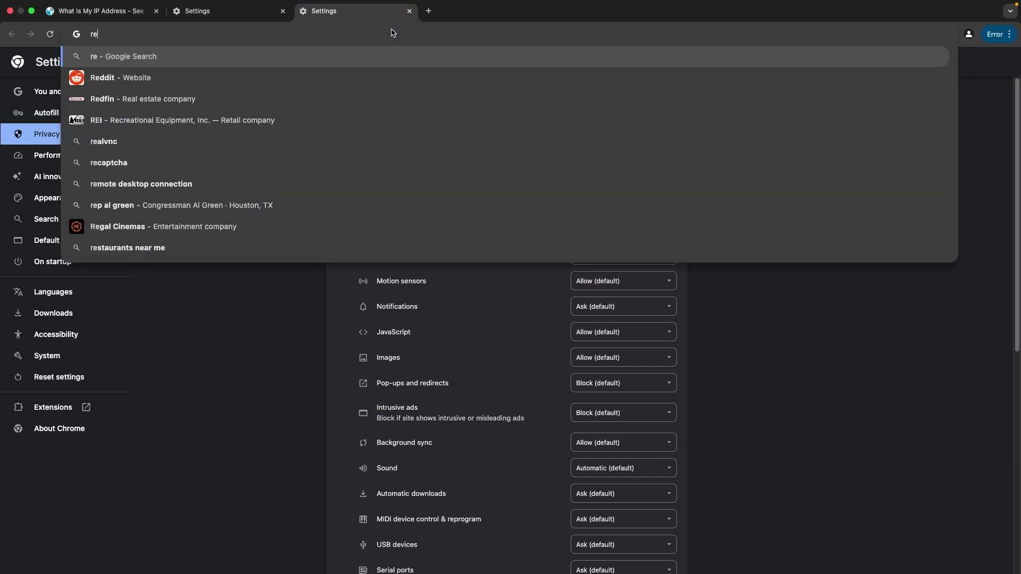
key("BackSpace")
key("BackSpace")
type("gogole ")
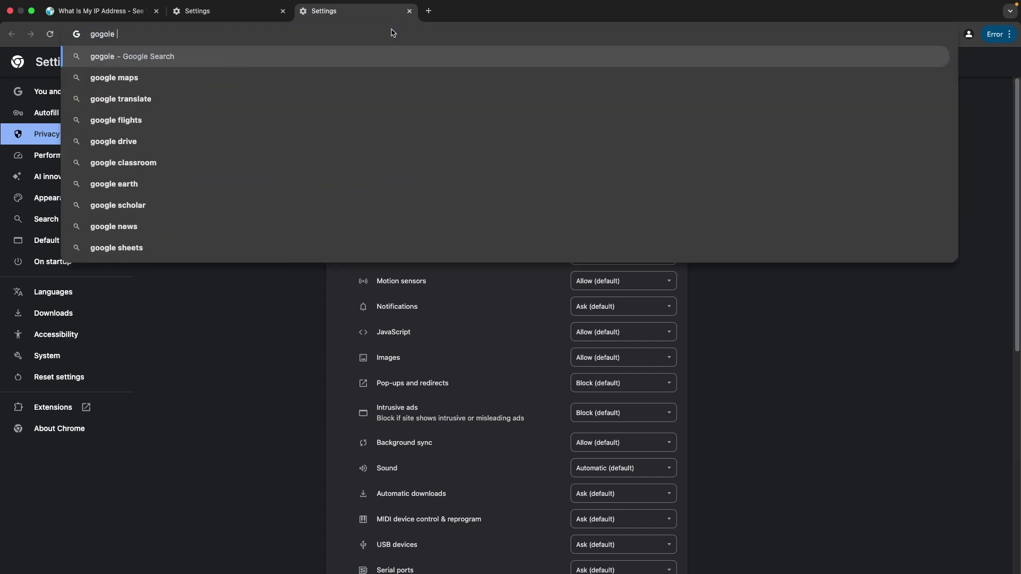
type("report ip addr")
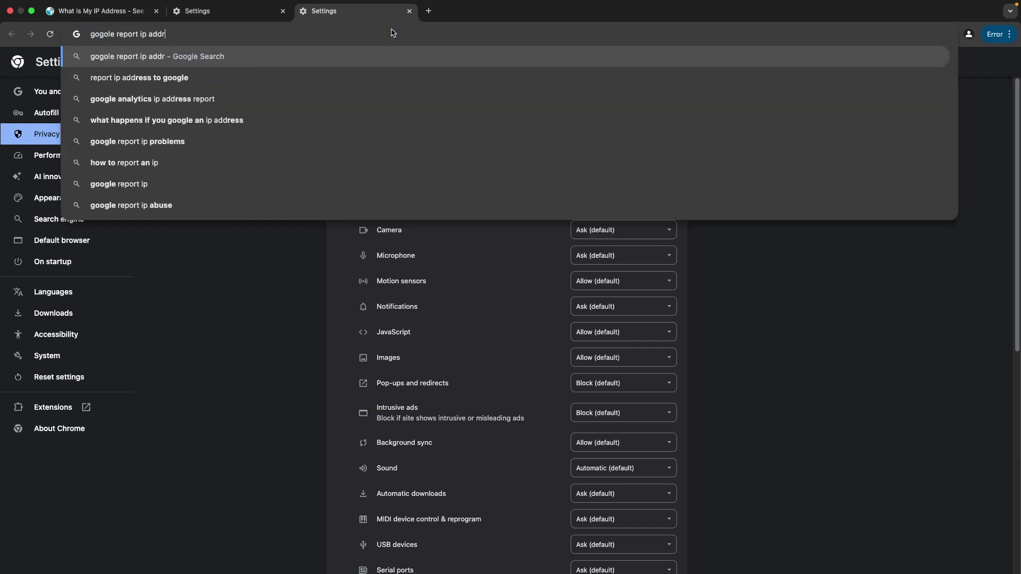
type("ess")
key("Return")
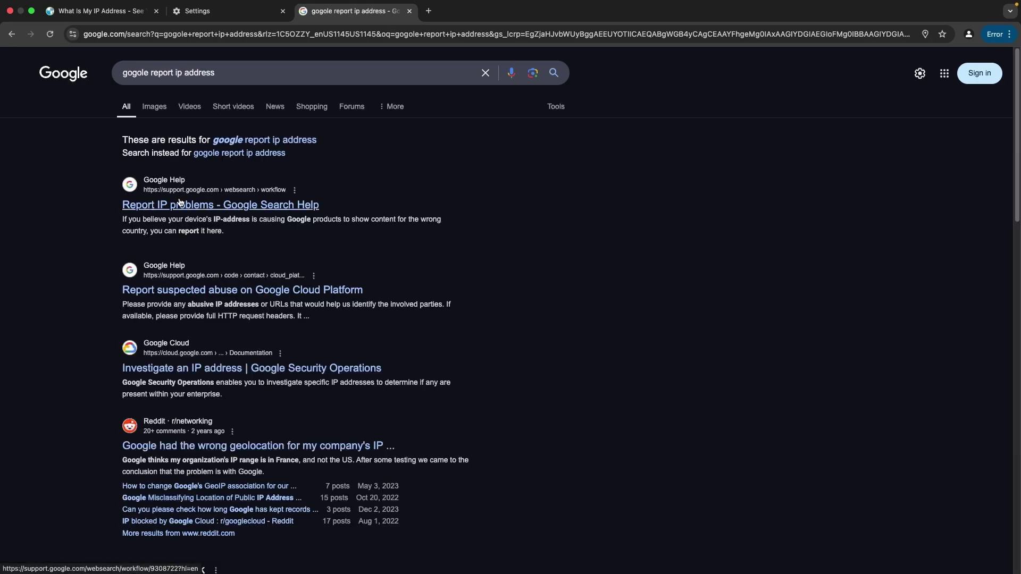
- Open the Report IP problems help page, returning to it after the sign-in prompt
left_click(180, 203)
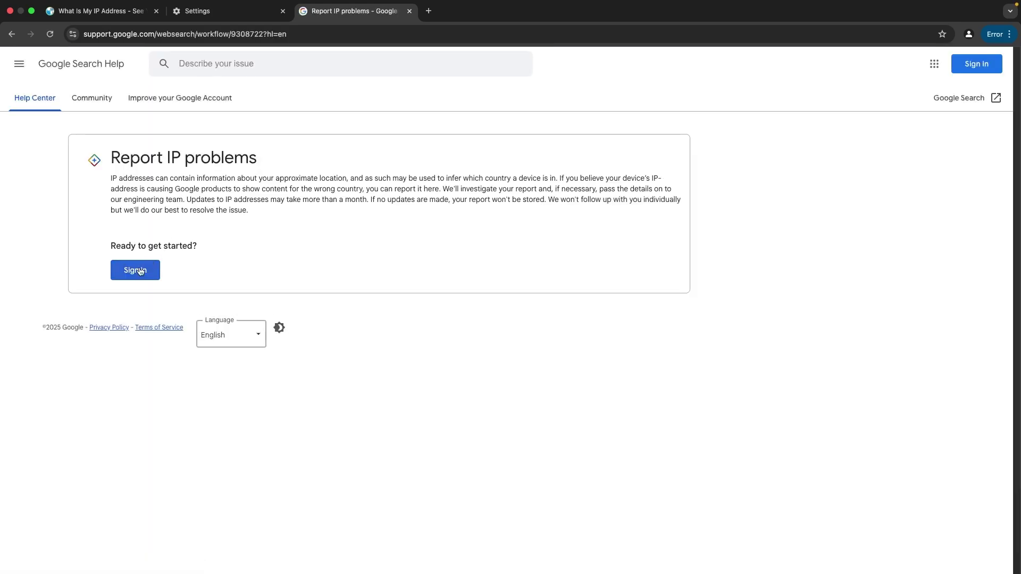
left_click(141, 272)
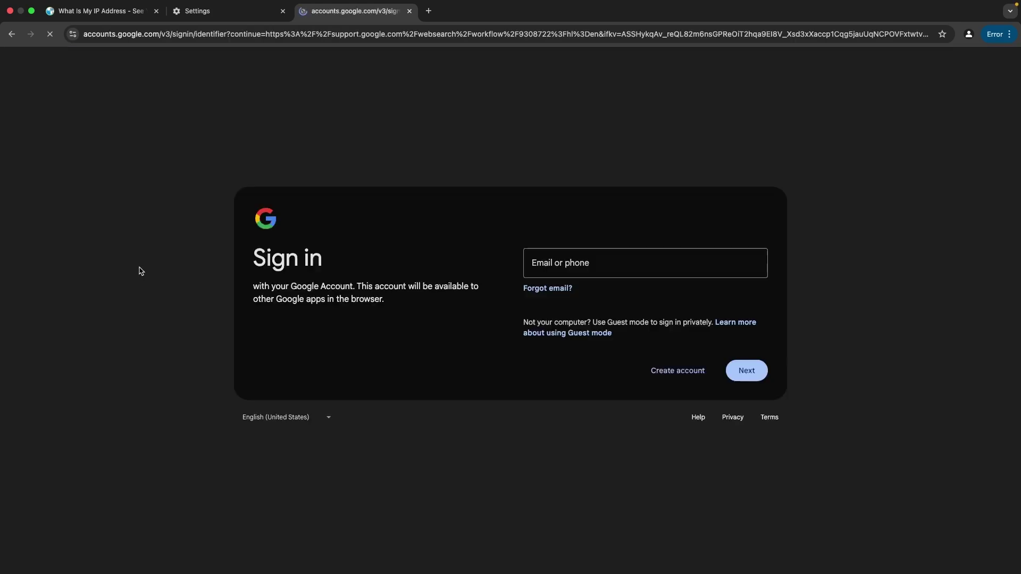
left_click(11, 34)
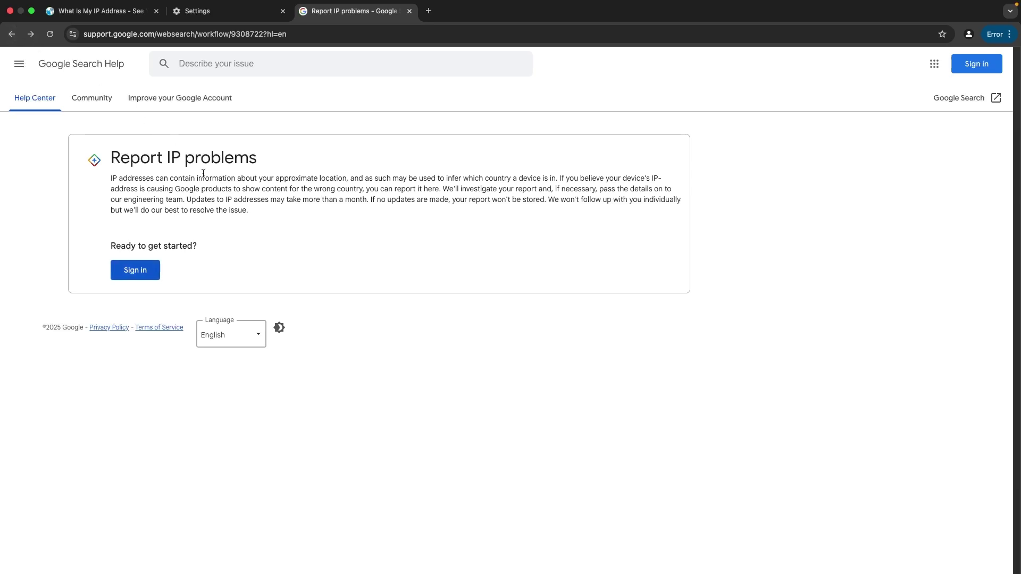